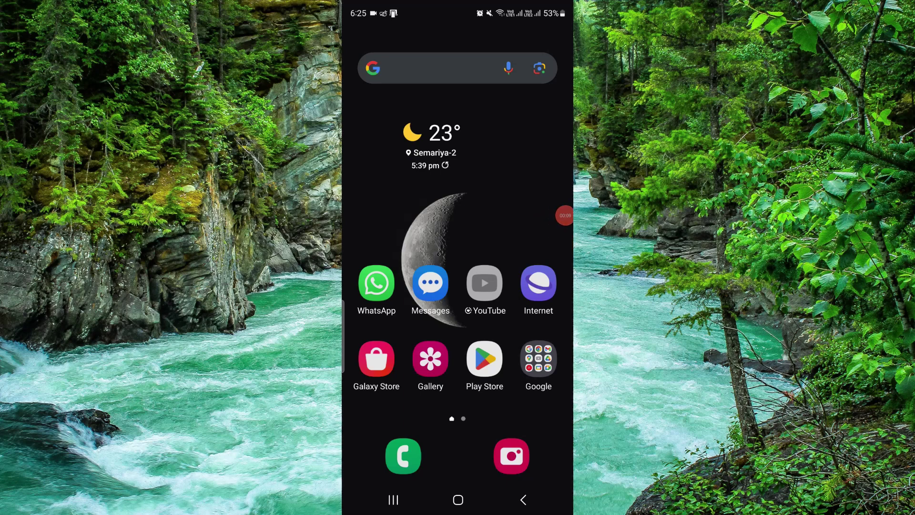
Step: Open the app drawer and page through to the last pages of installed apps
{"action": "left_click_drag", "start_coordinate": [458, 357], "coordinate": [458, 178]}
{"action": "left_click_drag", "start_coordinate": [544, 258], "coordinate": [372, 258]}
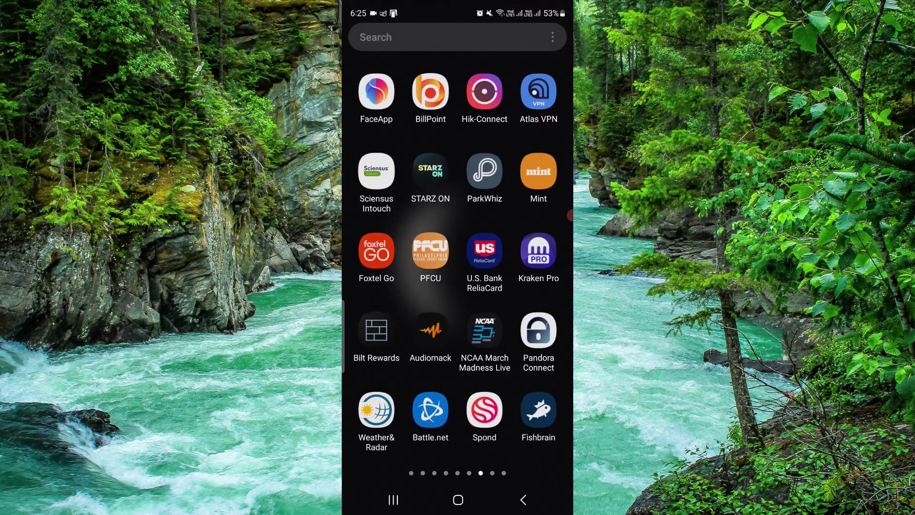
{"action": "left_click_drag", "start_coordinate": [543, 257], "coordinate": [373, 257]}
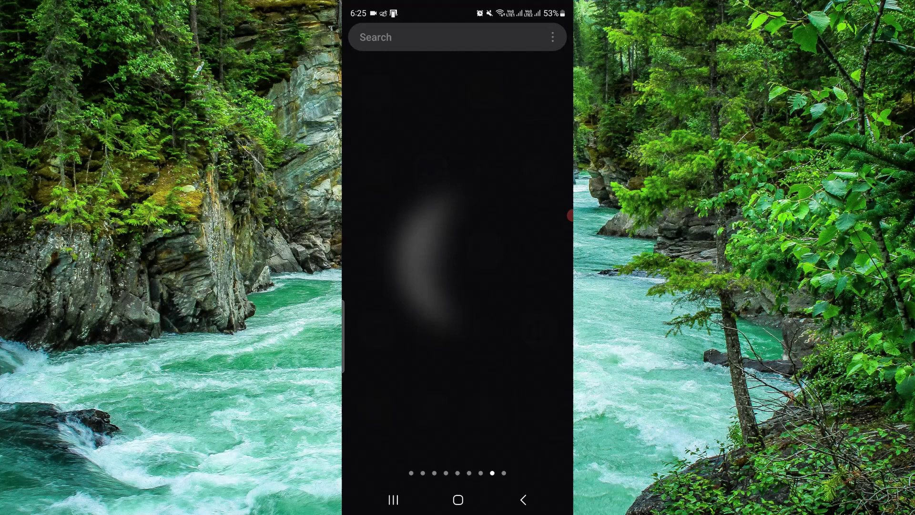
{"action": "left_click", "coordinate": [429, 37]}
{"action": "type", "text": "bl"}
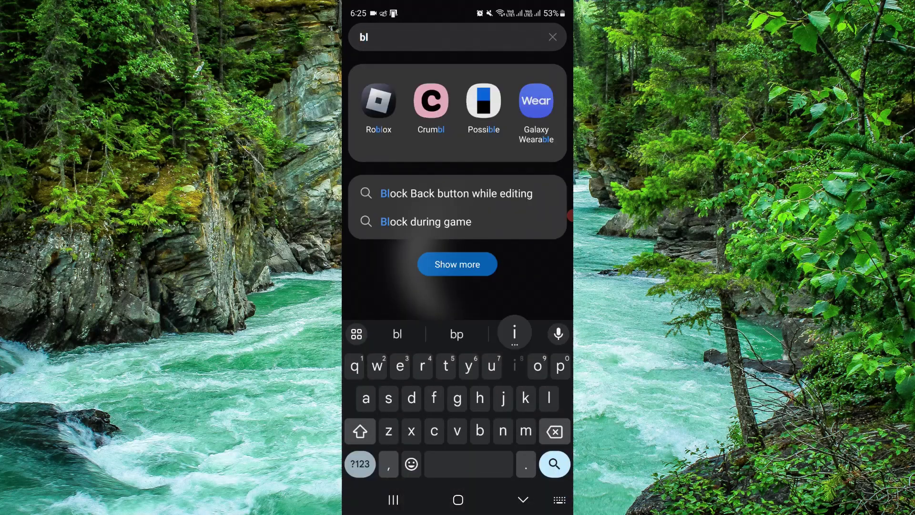
{"action": "type", "text": "it"}
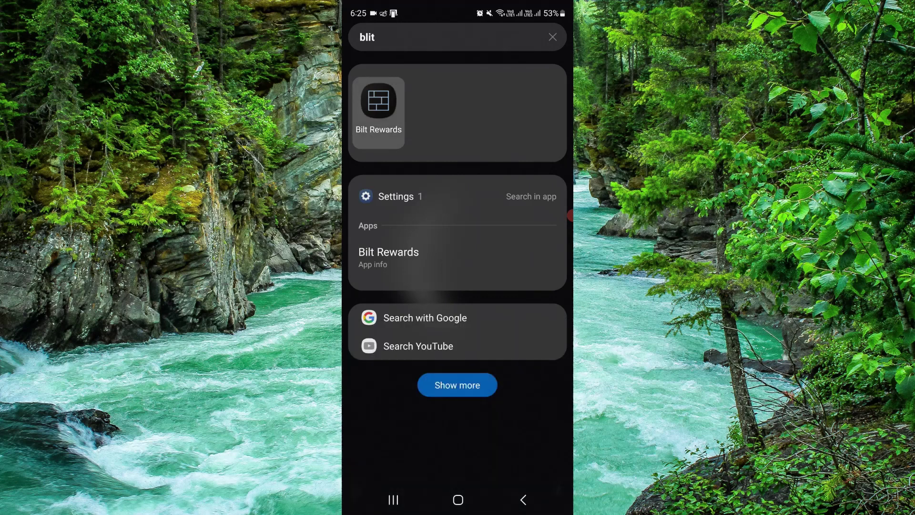
{"action": "left_click_drag", "start_coordinate": [379, 107], "coordinate": [376, 336]}
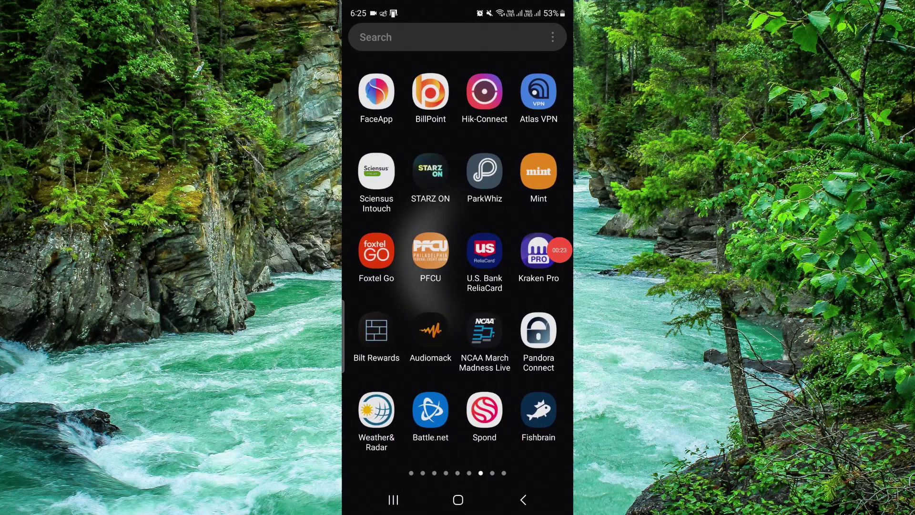
{"action": "left_click", "coordinate": [376, 330]}
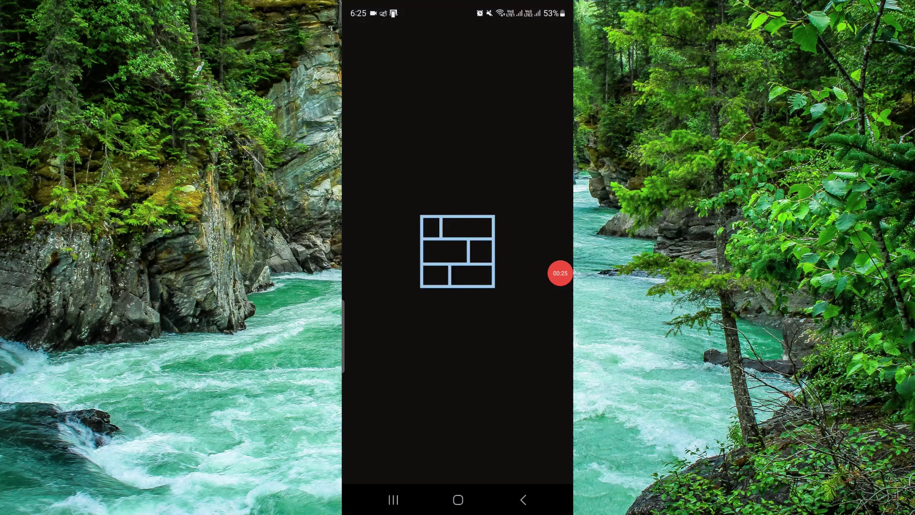
{"action": "left_click", "coordinate": [457, 500]}
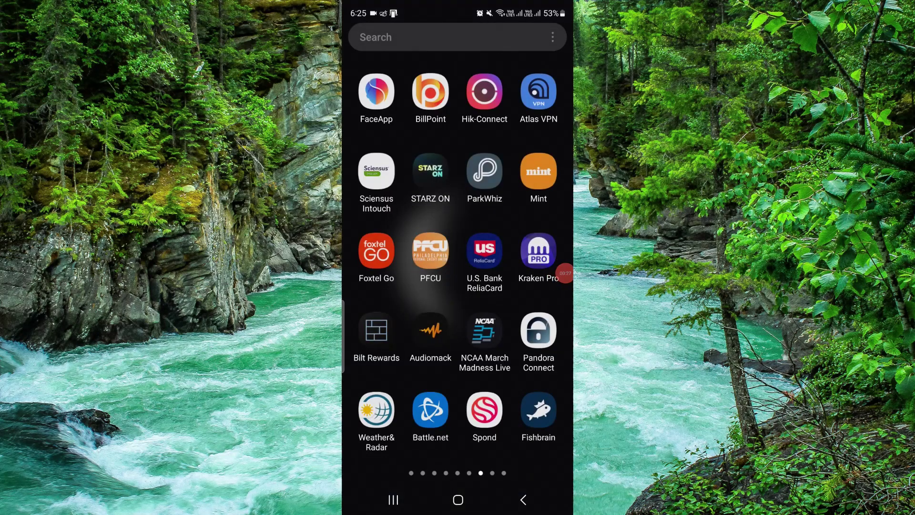
Step: Clear Bilt Rewards' app data from its App info Storage page, confirming Delete
{"action": "left_click_drag", "start_coordinate": [376, 336], "coordinate": [376, 331]}
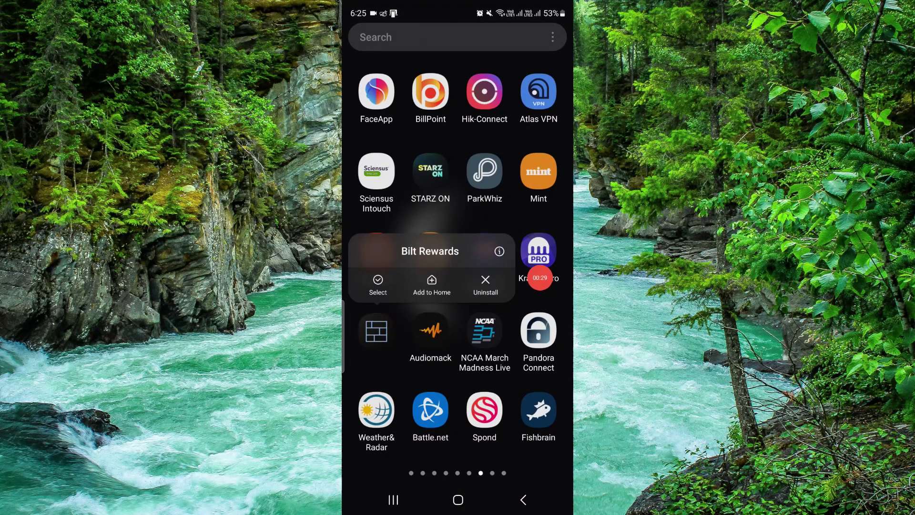
{"action": "left_click", "coordinate": [499, 251]}
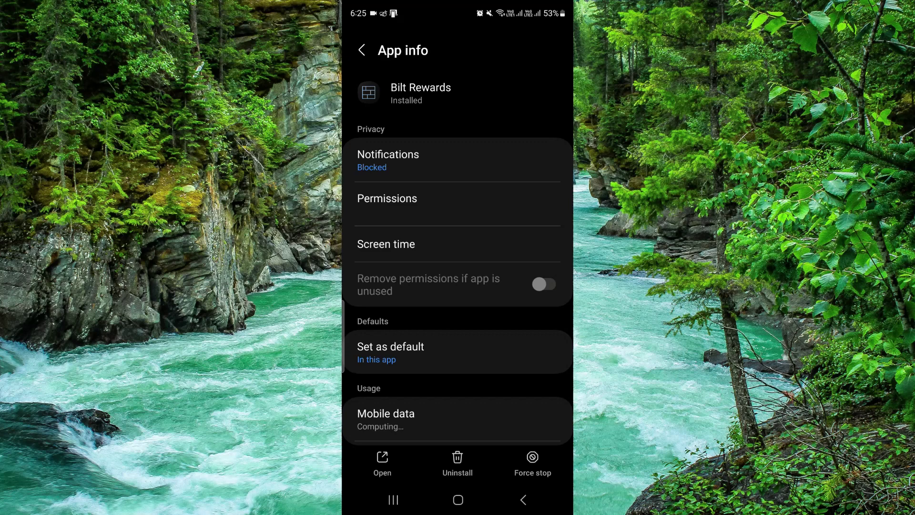
{"action": "scroll", "coordinate": [458, 286], "scroll_direction": "down", "scroll_amount": 5}
{"action": "left_click", "coordinate": [458, 305]}
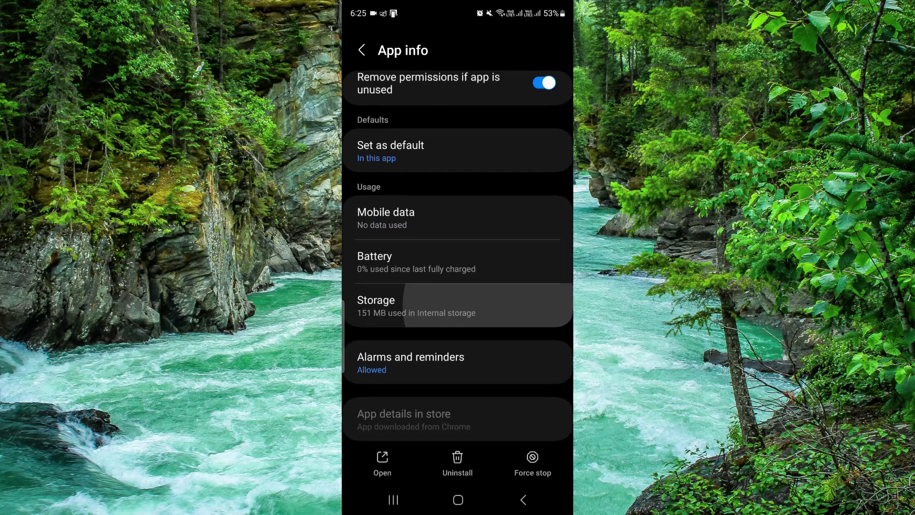
{"action": "left_click", "coordinate": [400, 464]}
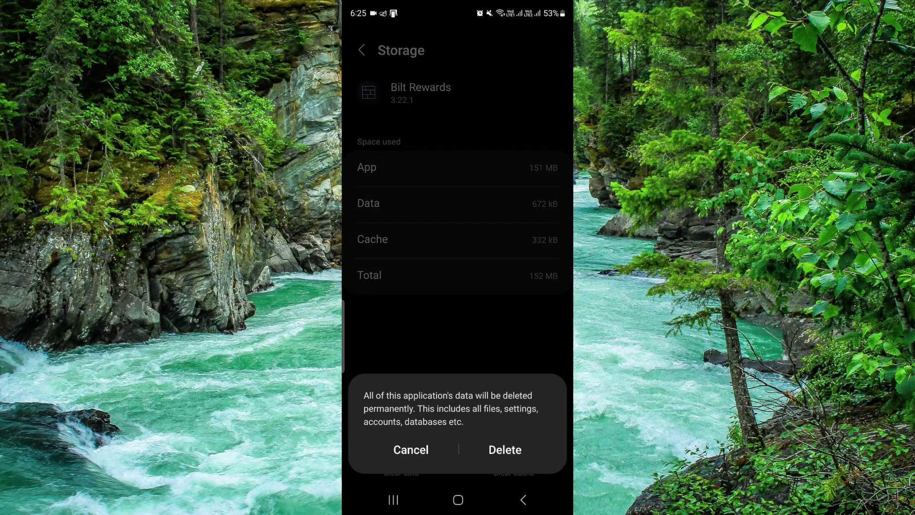
{"action": "left_click", "coordinate": [505, 450]}
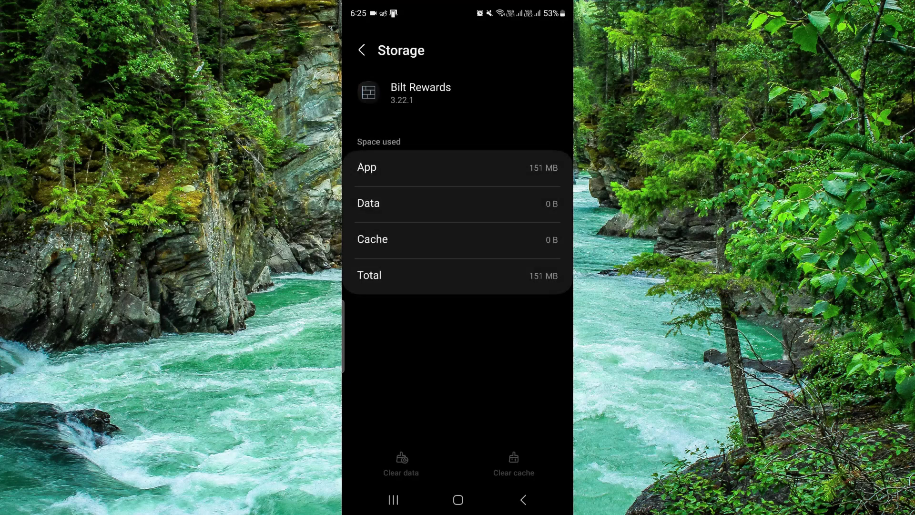
Step: Go home and relaunch Bilt Rewards from the app drawer
{"action": "left_click", "coordinate": [457, 500]}
{"action": "left_click_drag", "start_coordinate": [457, 358], "coordinate": [457, 179]}
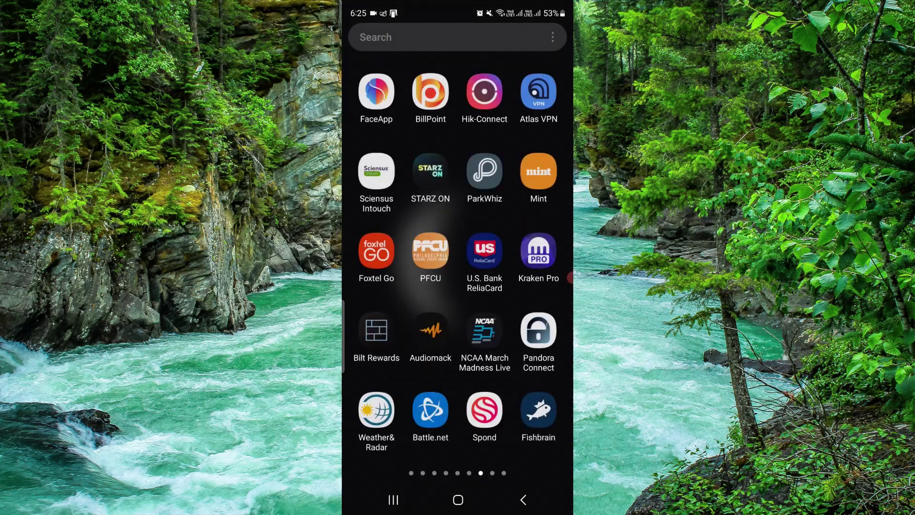
{"action": "left_click", "coordinate": [377, 331]}
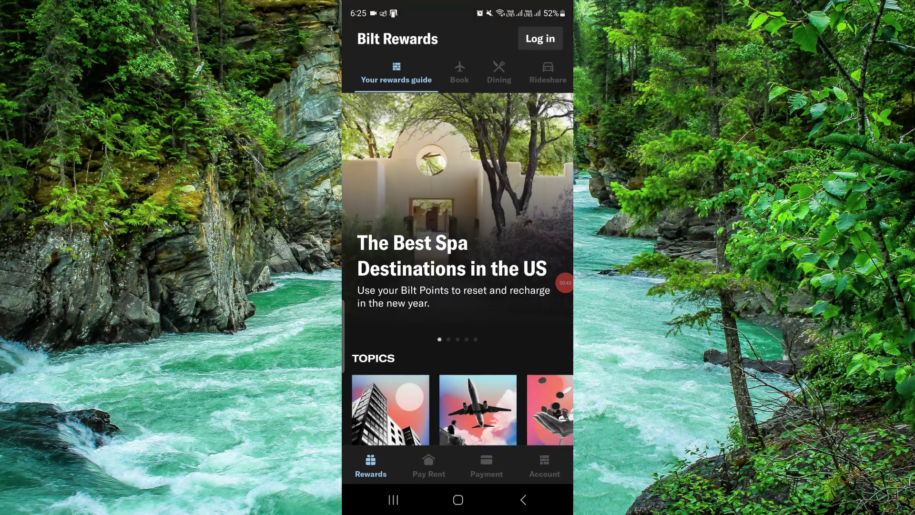
{"action": "left_click_drag", "start_coordinate": [458, 357], "coordinate": [458, 314]}
Step: Search Google for 'blitz rewards app', using the suggestion with 'apk' removed
{"action": "left_click", "coordinate": [457, 499]}
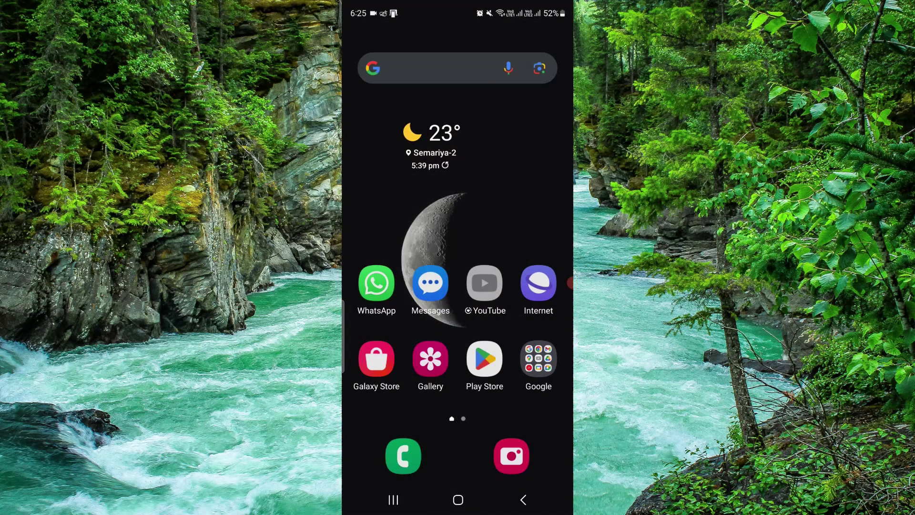
{"action": "left_click", "coordinate": [443, 69]}
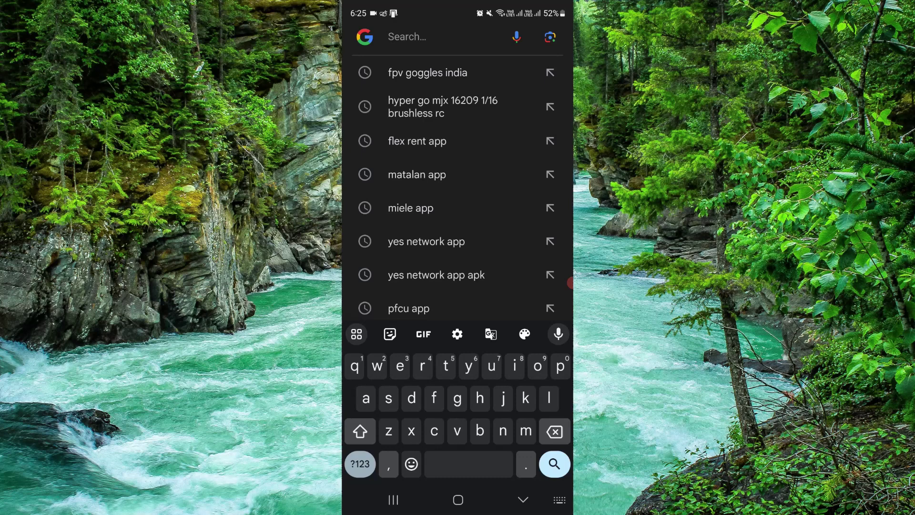
{"action": "type", "text": "bli"}
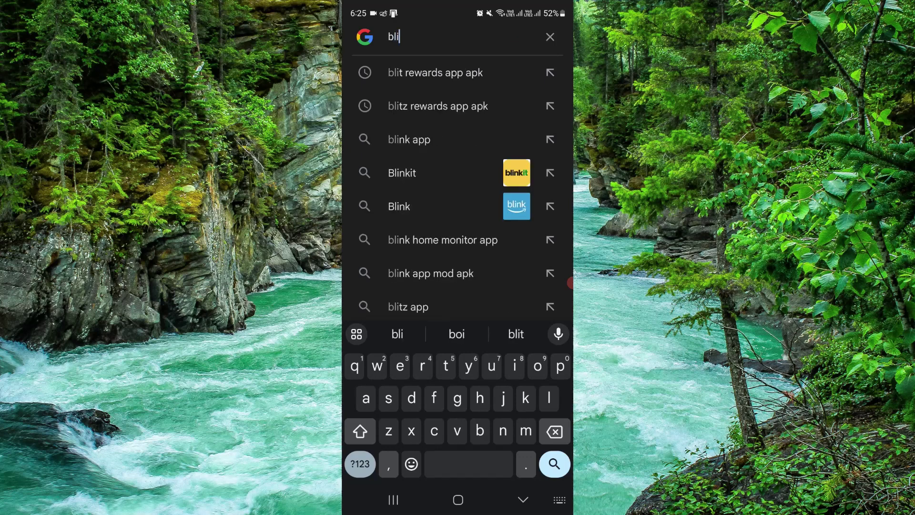
{"action": "left_click", "coordinate": [550, 106]}
{"action": "key", "text": "BackSpace"}
{"action": "key", "text": "BackSpace"}
{"action": "key", "text": "BackSpace"}
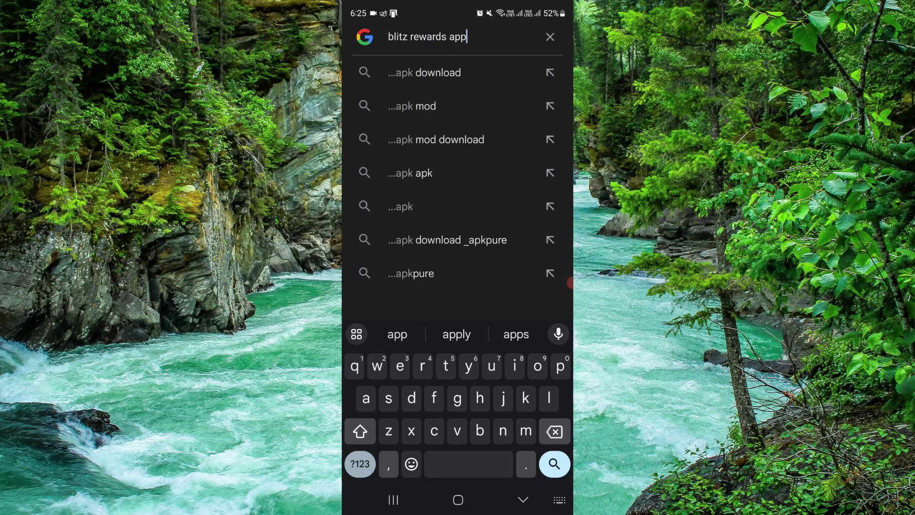
{"action": "left_click", "coordinate": [554, 464]}
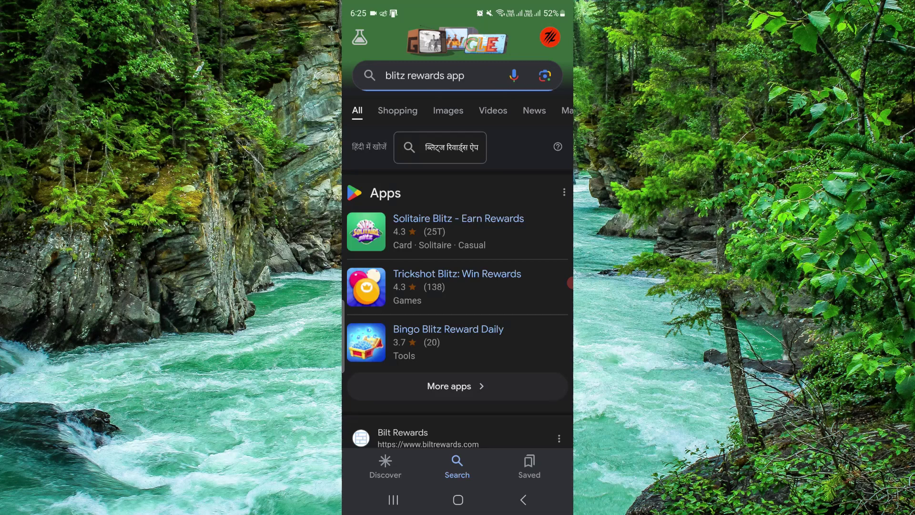
{"action": "left_click", "coordinate": [403, 75]}
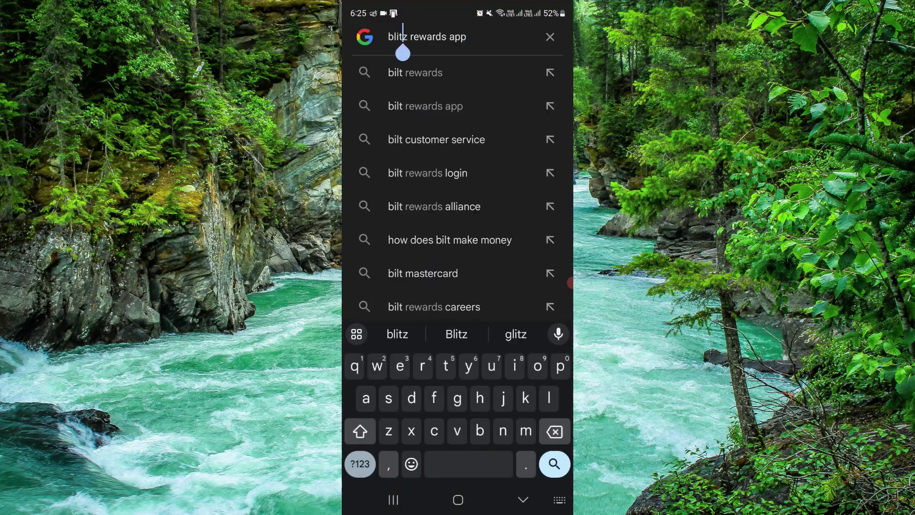
{"action": "left_click", "coordinate": [554, 465]}
Step: Run a new Google search for 'blit rewards app' from the earlier query
{"action": "left_click", "coordinate": [522, 500]}
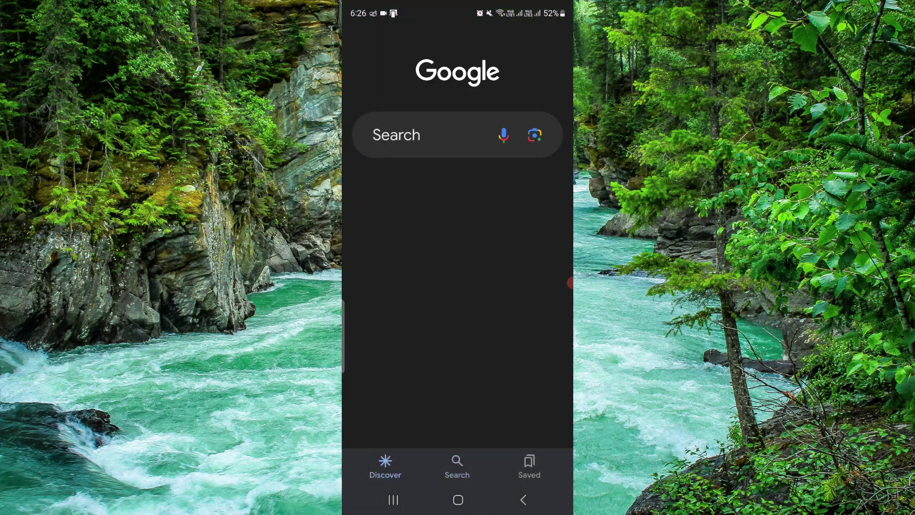
{"action": "left_click", "coordinate": [429, 135]}
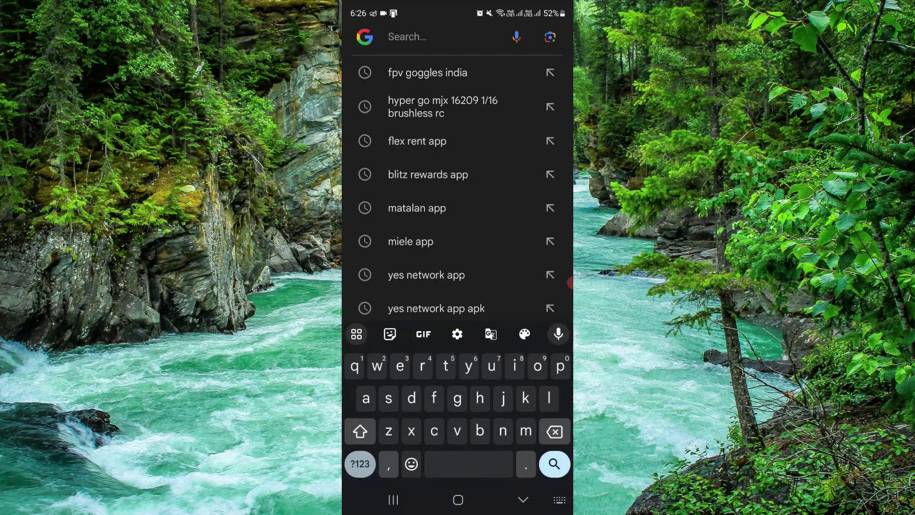
{"action": "left_click", "coordinate": [549, 175]}
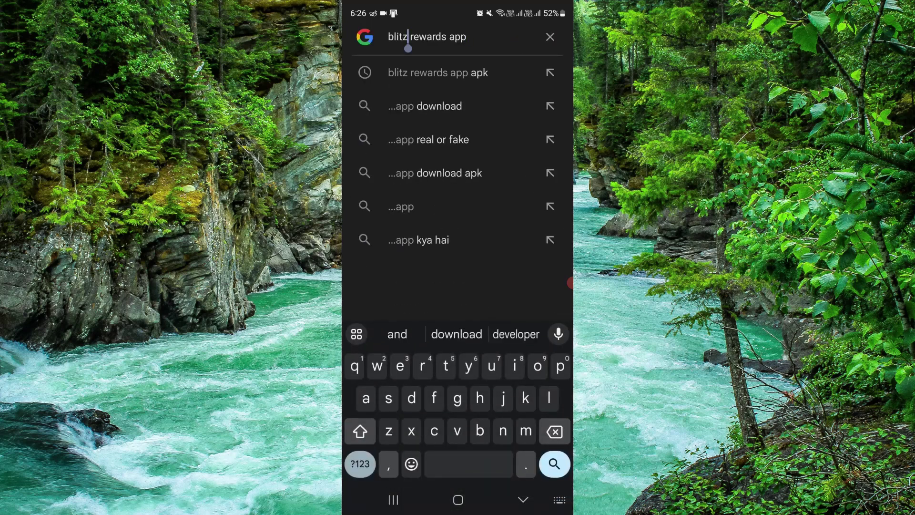
{"action": "left_click", "coordinate": [554, 431]}
{"action": "left_click", "coordinate": [553, 464]}
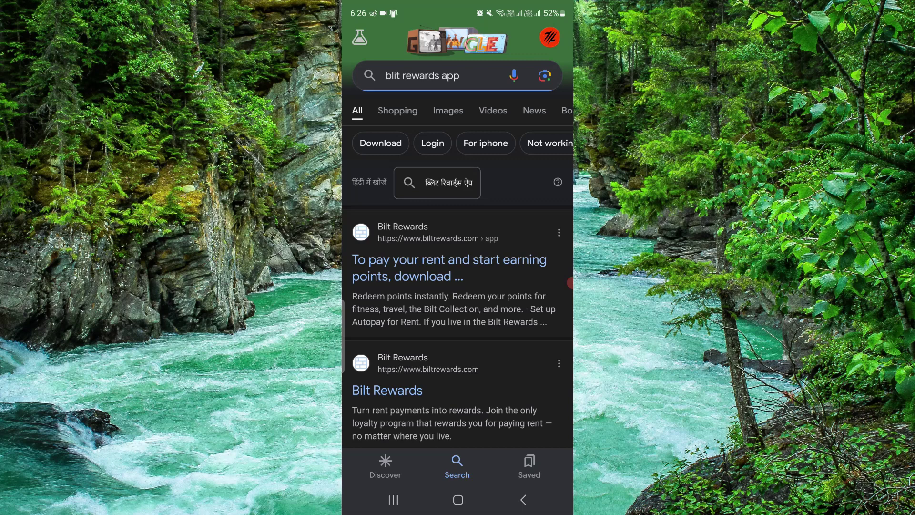
{"action": "scroll", "coordinate": [458, 286], "scroll_direction": "down", "scroll_amount": 8}
{"action": "scroll", "coordinate": [458, 286], "scroll_direction": "down", "scroll_amount": 3}
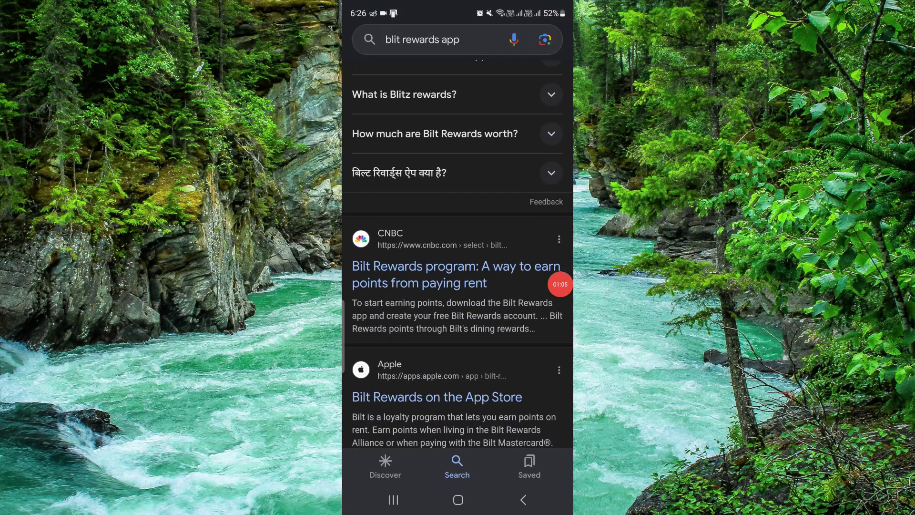
{"action": "scroll", "coordinate": [457, 286], "scroll_direction": "down", "scroll_amount": 5}
{"action": "scroll", "coordinate": [457, 287], "scroll_direction": "down", "scroll_amount": 1}
Step: Close the results, browse the recent apps, and return to the home screen
{"action": "left_click", "coordinate": [523, 499]}
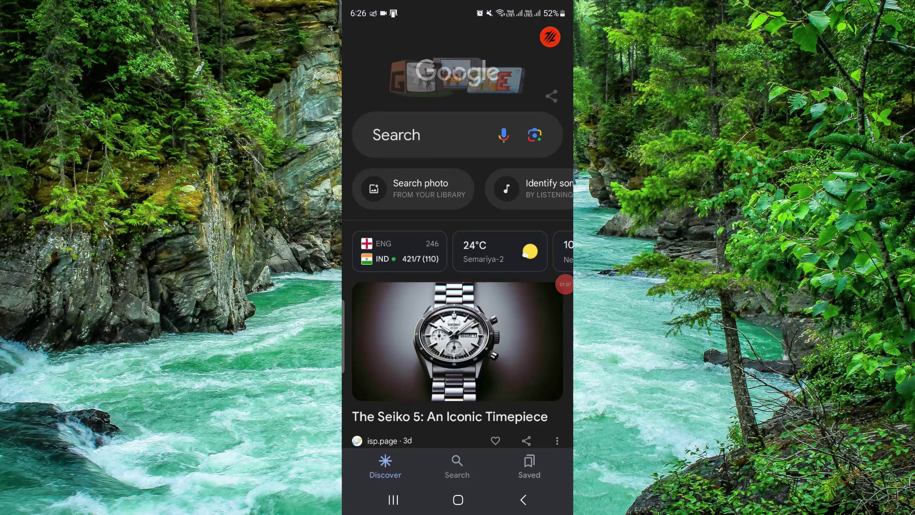
{"action": "left_click", "coordinate": [393, 500]}
{"action": "left_click_drag", "start_coordinate": [400, 215], "coordinate": [515, 215]}
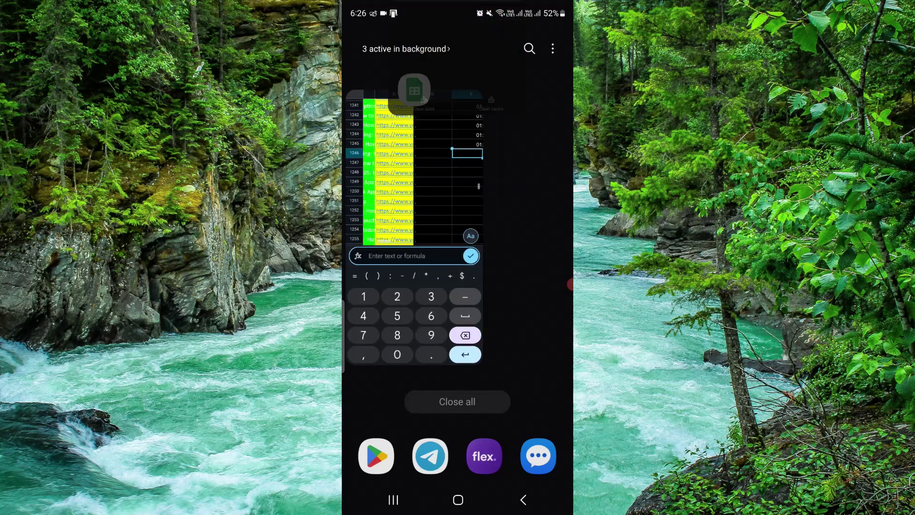
{"action": "left_click", "coordinate": [458, 500]}
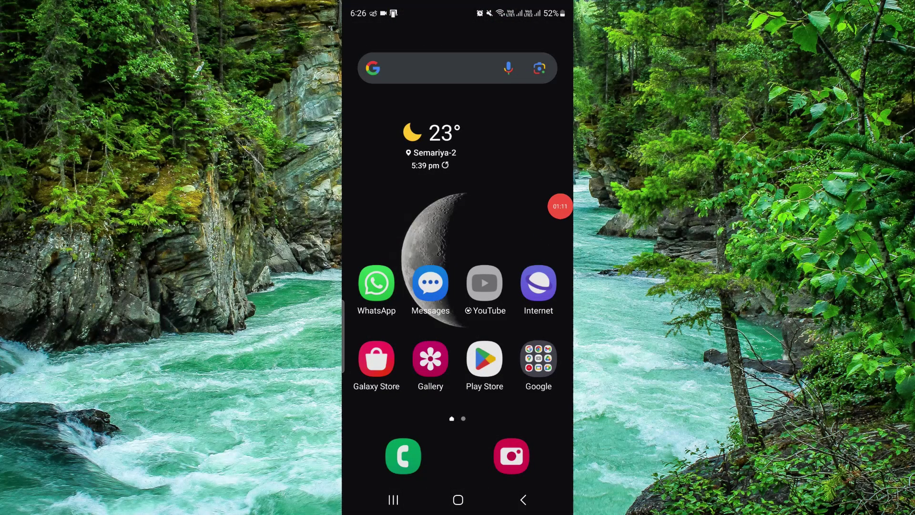